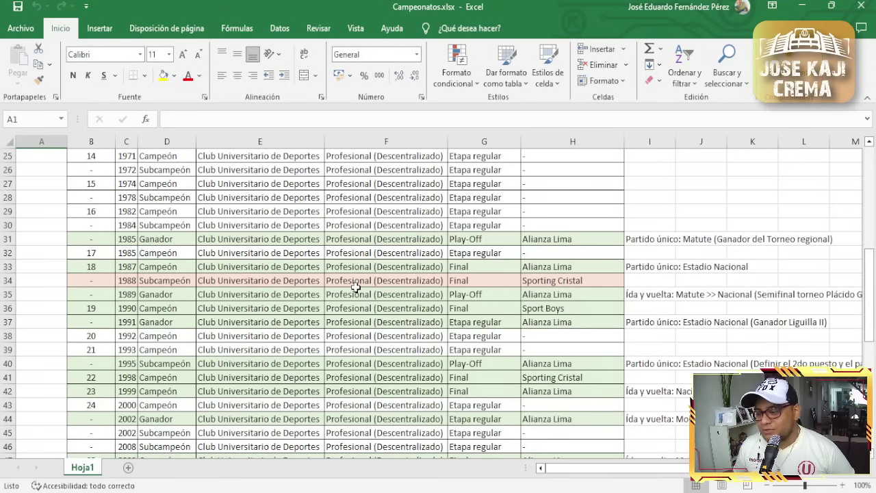
- Review the Universitario de Deportes championship table from its most recent seasons back to the first rows
{"action": "scroll", "coordinate": [355, 287], "scroll_direction": "down", "scroll_amount": 3}
{"action": "scroll", "coordinate": [355, 287], "scroll_direction": "up", "scroll_amount": 1}
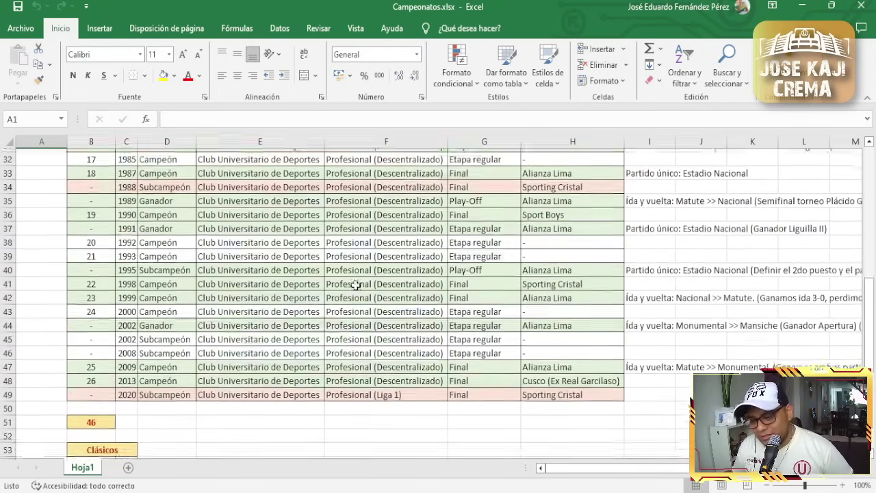
{"action": "scroll", "coordinate": [355, 287], "scroll_direction": "up", "scroll_amount": 1}
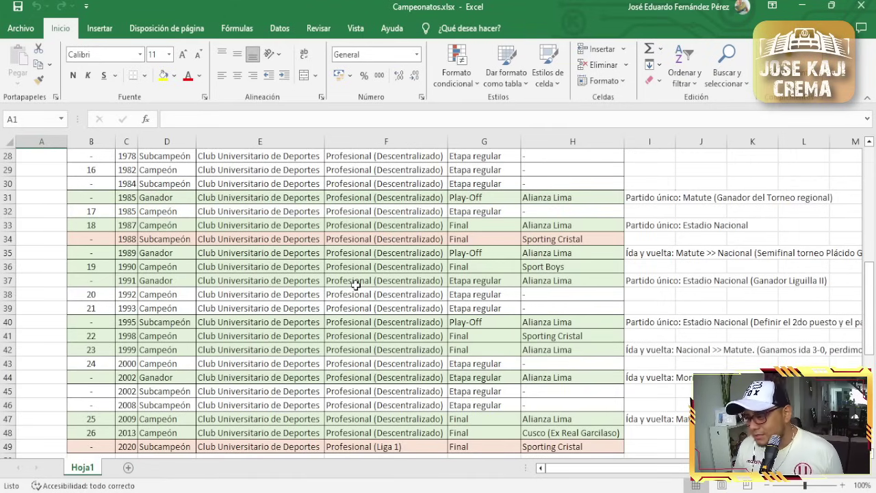
{"action": "scroll", "coordinate": [355, 285], "scroll_direction": "up", "scroll_amount": 9}
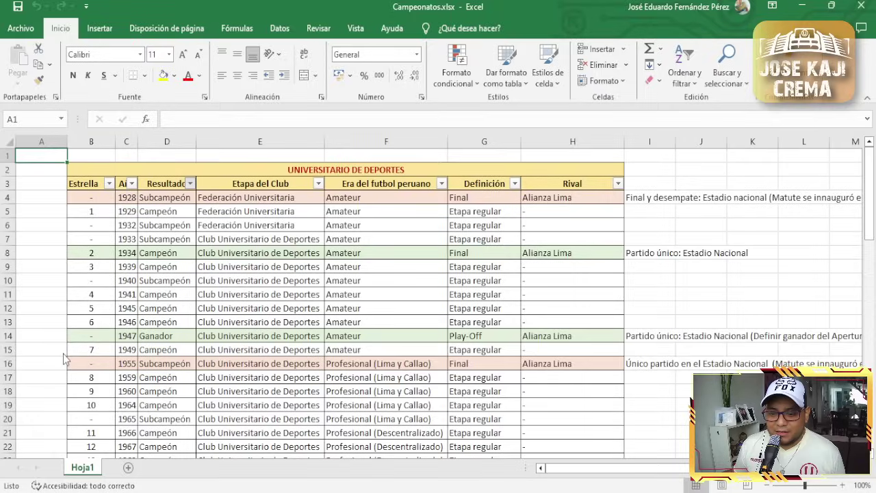
{"action": "left_click", "coordinate": [126, 467]}
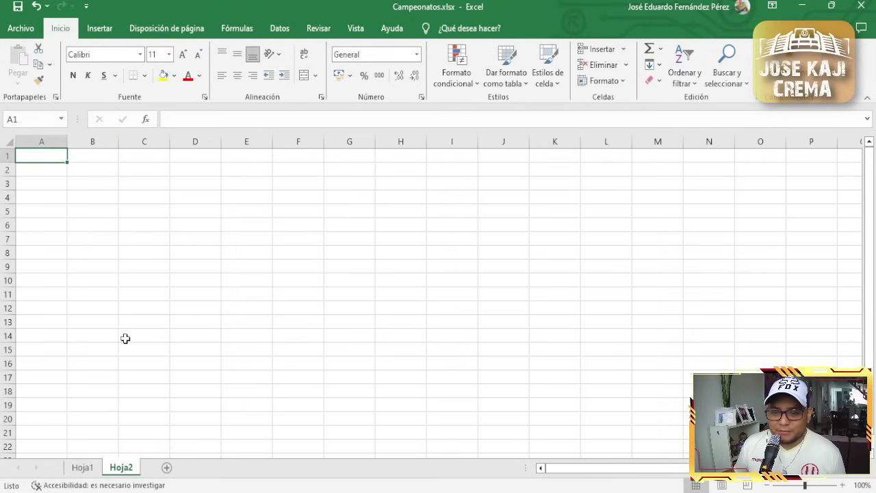
{"action": "scroll", "coordinate": [245, 273], "scroll_direction": "down", "scroll_amount": 4}
{"action": "scroll", "coordinate": [216, 255], "scroll_direction": "up", "scroll_amount": 4}
{"action": "scroll", "coordinate": [188, 251], "scroll_direction": "down", "scroll_amount": 3}
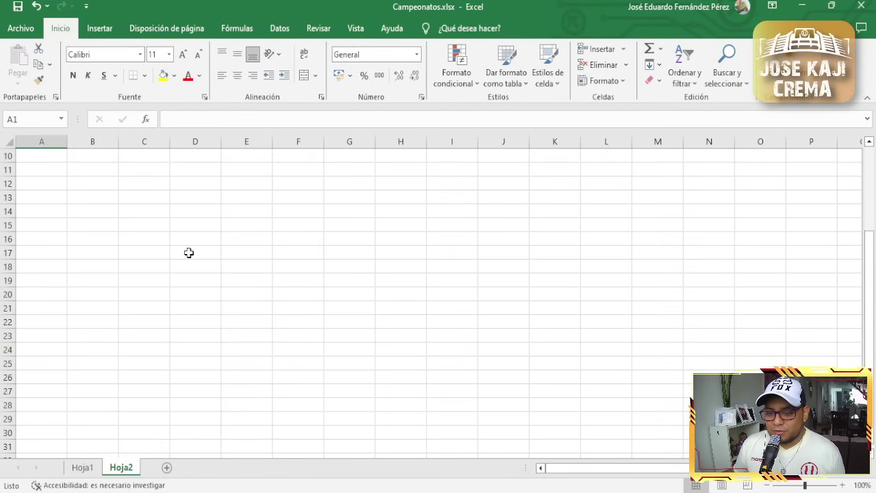
{"action": "left_click", "coordinate": [82, 467]}
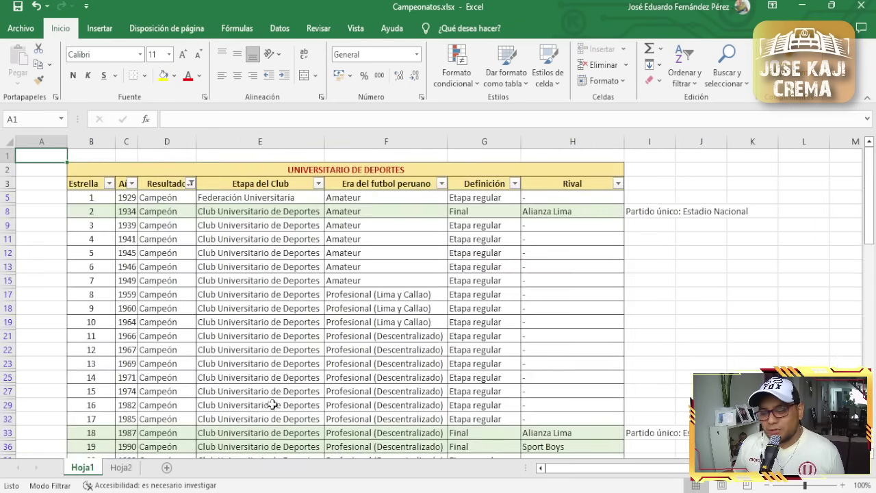
{"action": "left_click", "coordinate": [122, 467]}
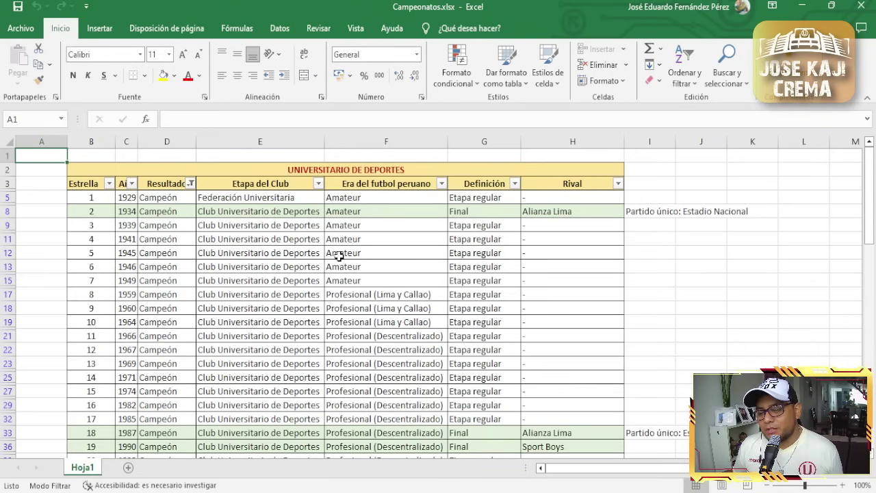
- Review the rows filtered to Campeón, down to the title count and the Clásicos table
{"action": "scroll", "coordinate": [156, 314], "scroll_direction": "down", "scroll_amount": 4}
{"action": "scroll", "coordinate": [156, 315], "scroll_direction": "down", "scroll_amount": 2}
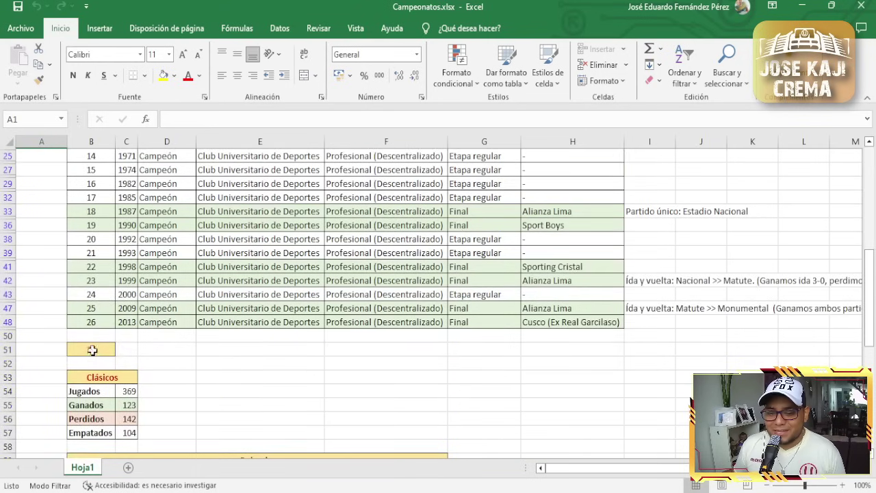
{"action": "scroll", "coordinate": [154, 335], "scroll_direction": "up", "scroll_amount": 5}
{"action": "scroll", "coordinate": [164, 208], "scroll_direction": "up", "scroll_amount": 2}
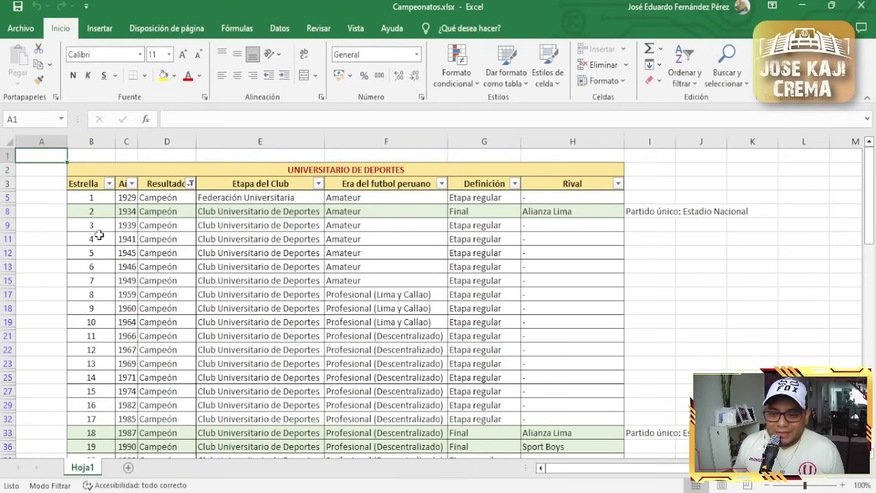
- Select the Definición cells of the consecutive regular-stage titles, from star 3 through star 17
{"action": "left_click", "coordinate": [101, 418]}
{"action": "double_click", "coordinate": [101, 417]}
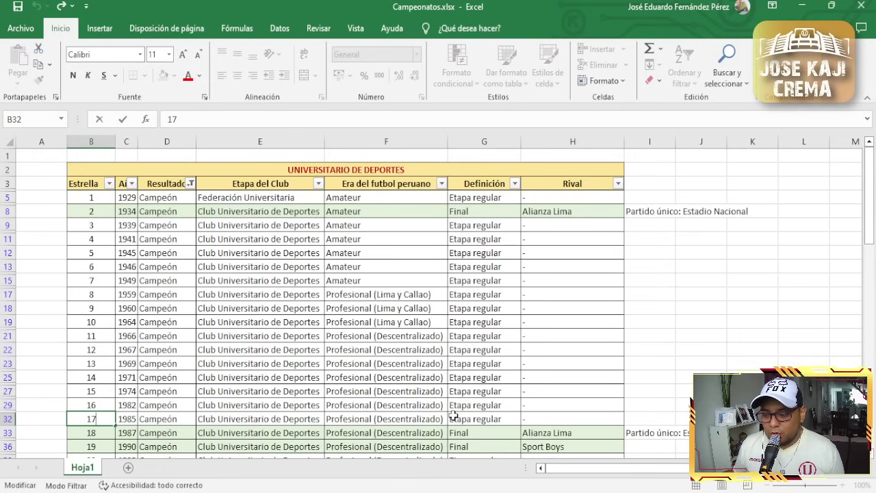
{"action": "left_click", "coordinate": [464, 225]}
{"action": "left_click_drag", "start_coordinate": [471, 225], "coordinate": [471, 416]}
{"action": "left_click", "coordinate": [471, 416]}
{"action": "left_click", "coordinate": [473, 349]}
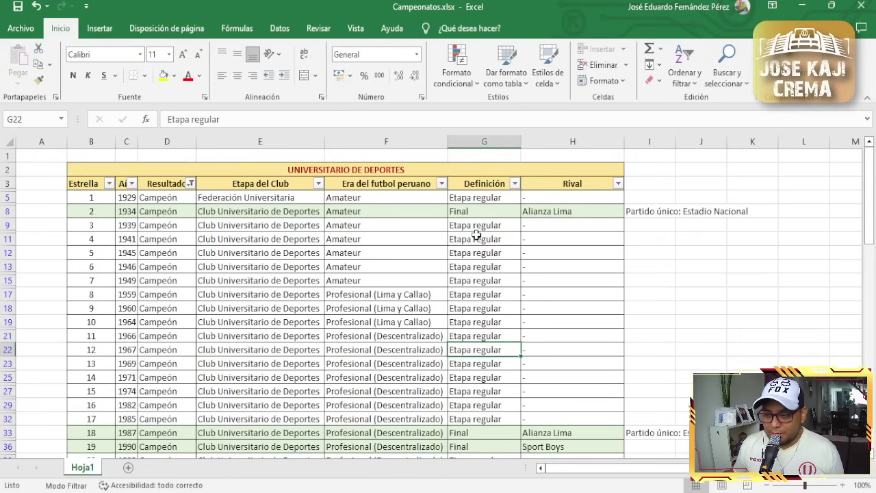
{"action": "left_click_drag", "start_coordinate": [474, 226], "coordinate": [477, 418]}
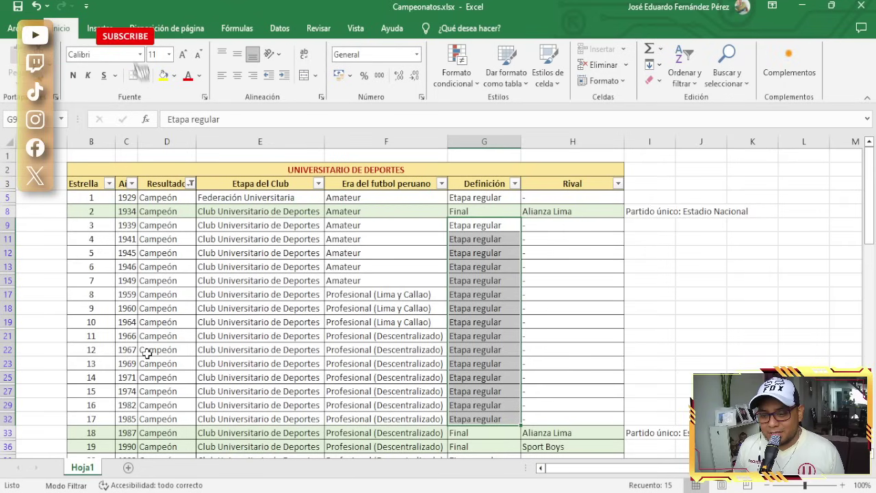
- Examine the 1987 and 1990 finals, checking the match notes beside each title
{"action": "left_click", "coordinate": [166, 408]}
{"action": "scroll", "coordinate": [166, 409], "scroll_direction": "down", "scroll_amount": 3}
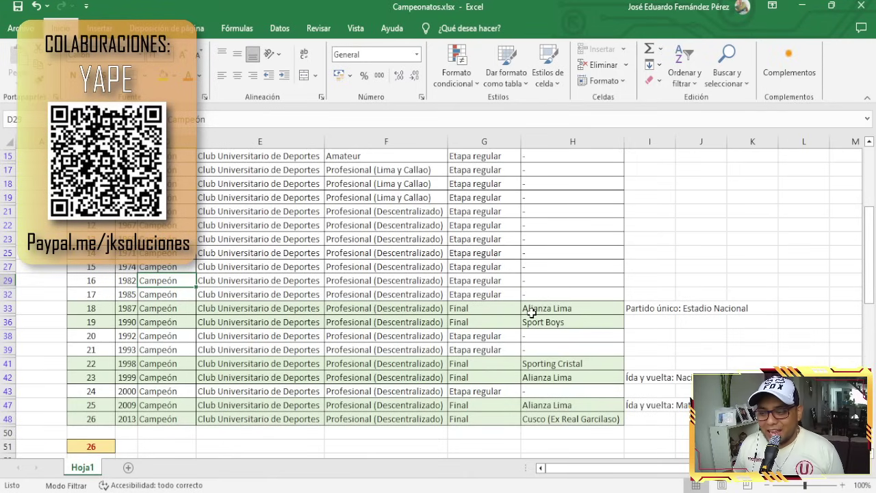
{"action": "left_click", "coordinate": [633, 308]}
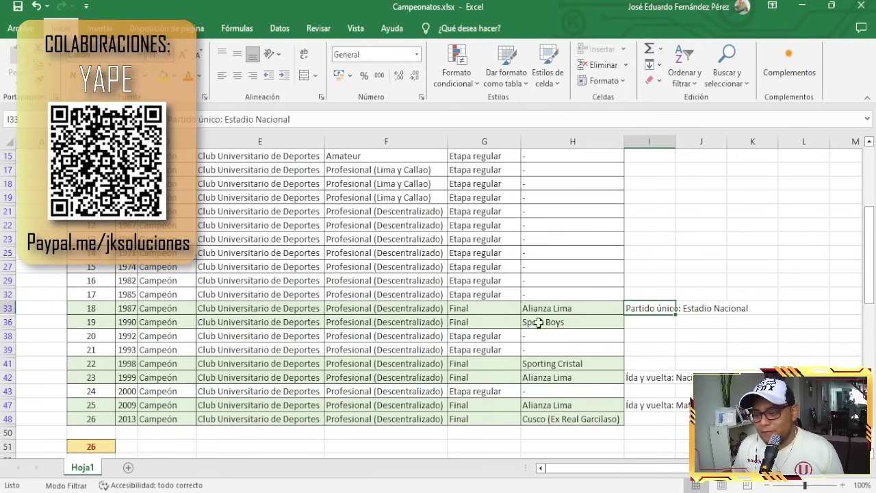
{"action": "left_click", "coordinate": [485, 325]}
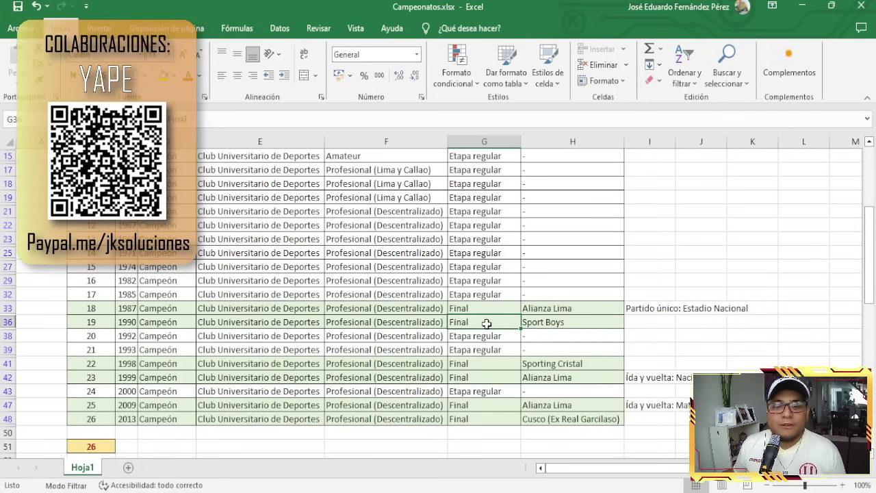
{"action": "left_click", "coordinate": [645, 322]}
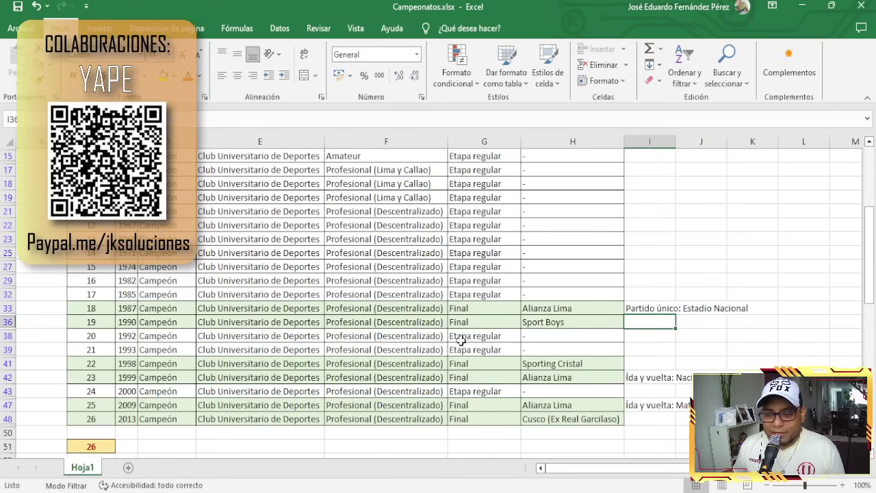
- Examine the 1998 and 1999 titles, inspecting their star numbers and final rivals
{"action": "scroll", "coordinate": [457, 336], "scroll_direction": "down", "scroll_amount": 2}
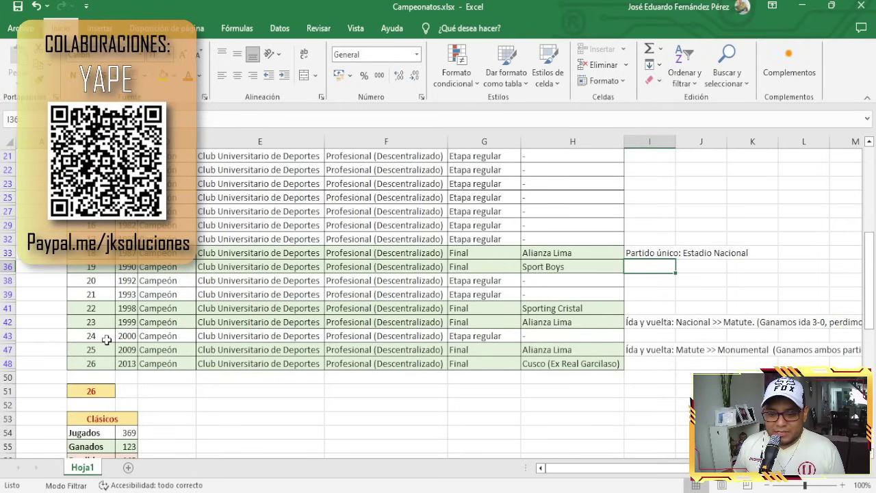
{"action": "left_click_drag", "start_coordinate": [112, 308], "coordinate": [114, 326]}
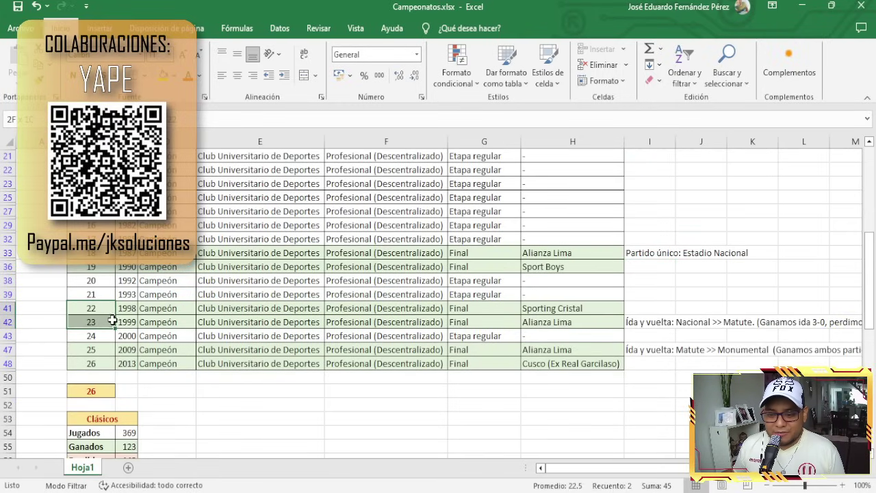
{"action": "key", "text": "F2"}
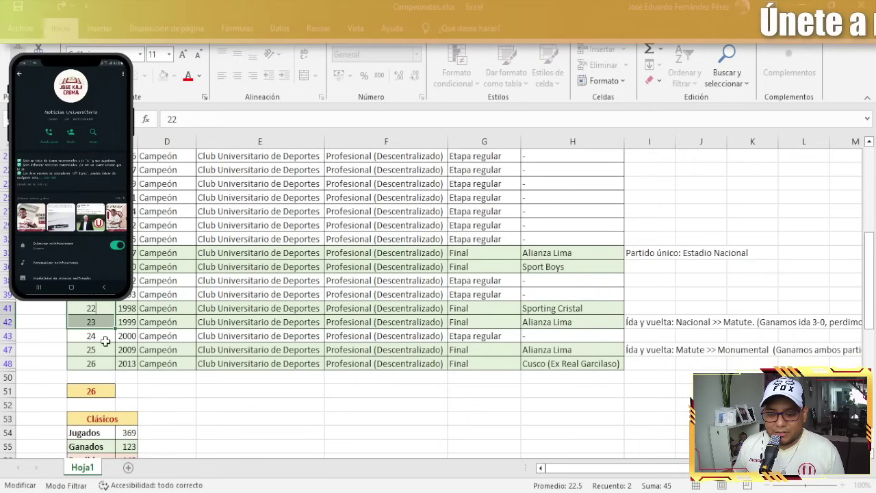
{"action": "key", "text": "Escape"}
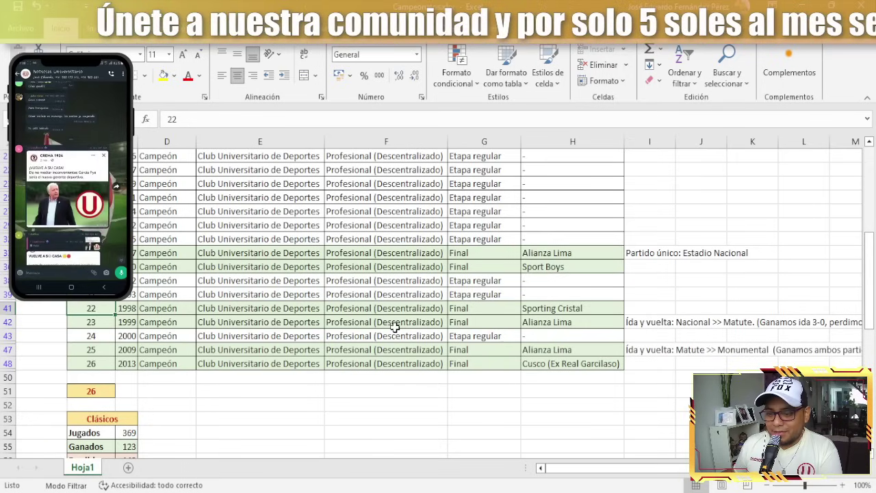
{"action": "left_click", "coordinate": [541, 310]}
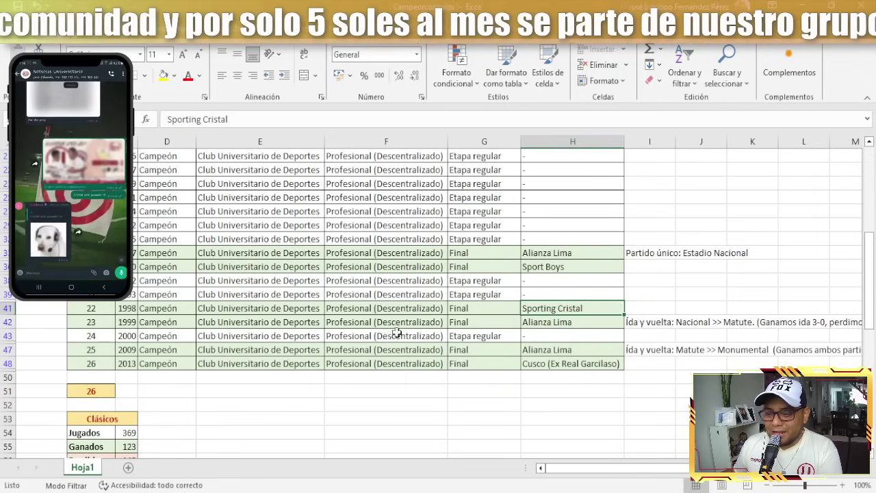
{"action": "left_click", "coordinate": [544, 324]}
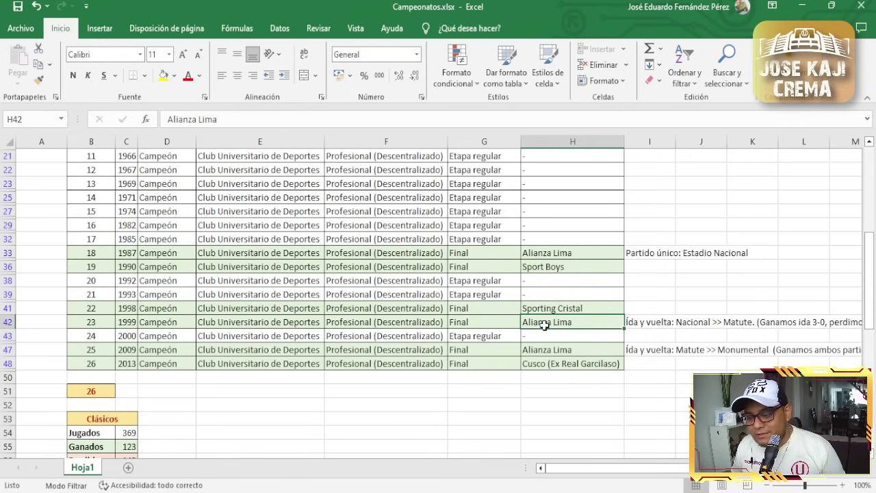
- Examine how the 2000, 2009 and 2013 titles were decided and the rivals in the last two finals
{"action": "left_click", "coordinate": [457, 346]}
{"action": "left_click", "coordinate": [463, 336]}
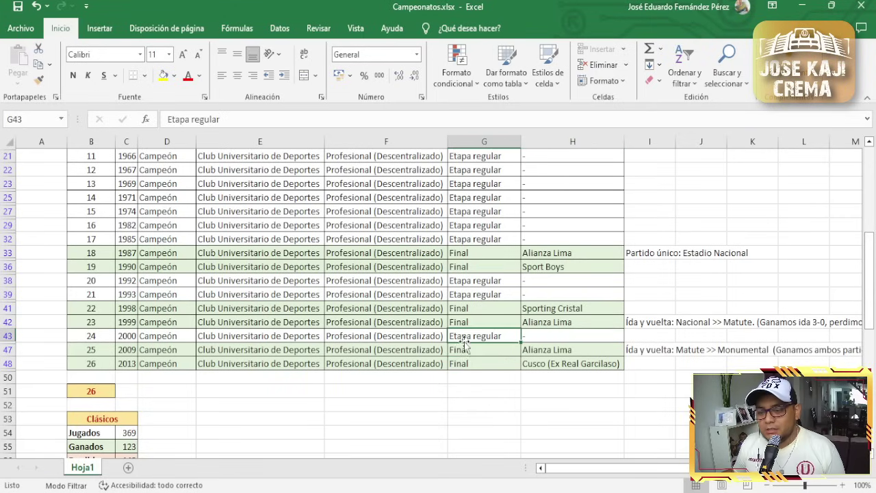
{"action": "left_click", "coordinate": [130, 350]}
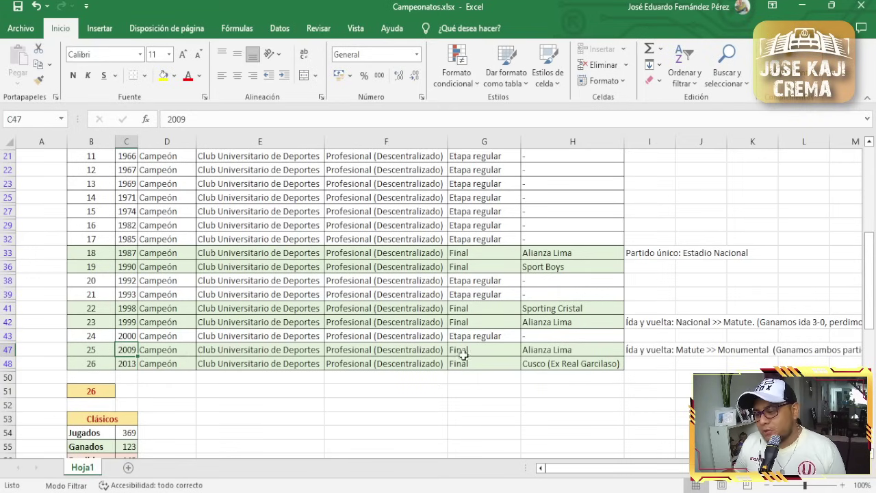
{"action": "left_click", "coordinate": [505, 349]}
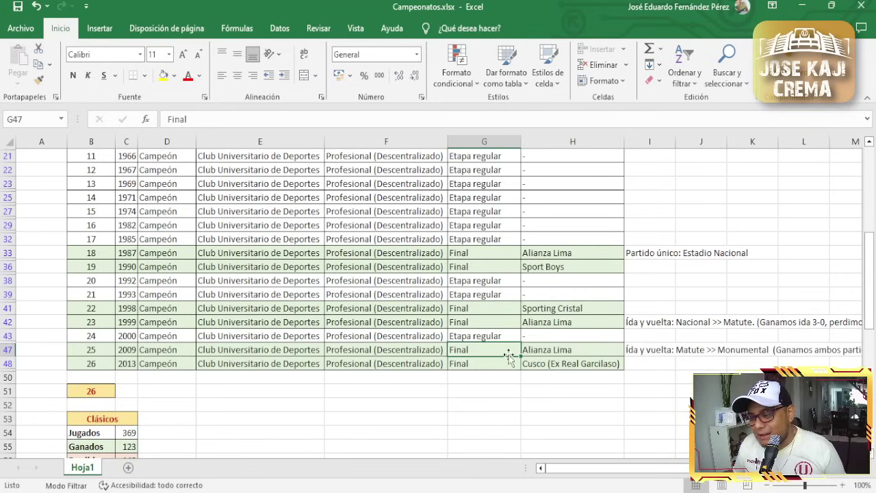
{"action": "left_click", "coordinate": [545, 351]}
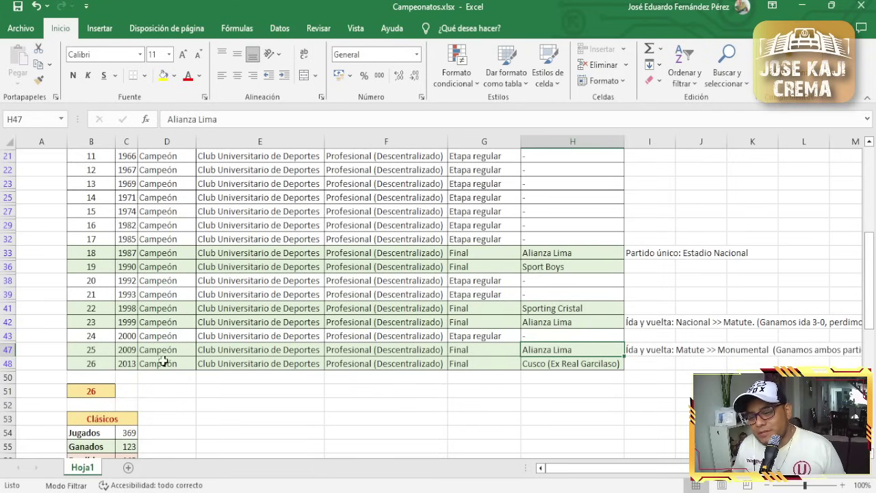
{"action": "left_click", "coordinate": [103, 364]}
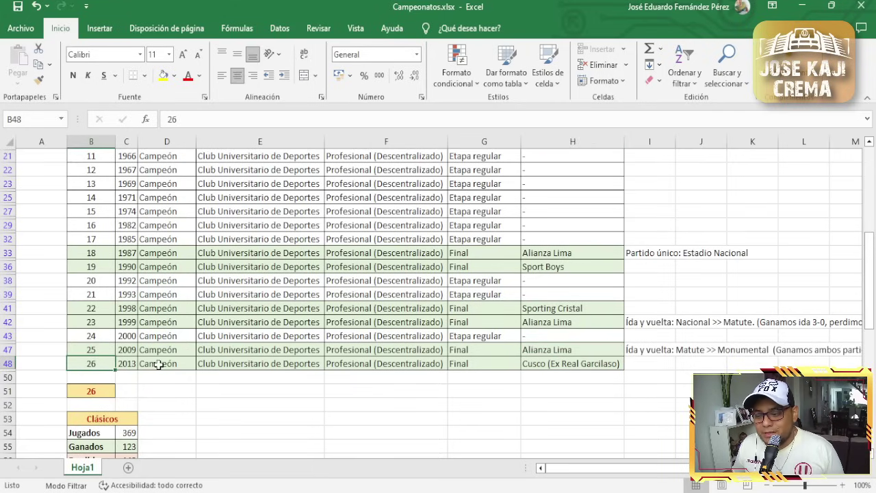
{"action": "left_click", "coordinate": [537, 366]}
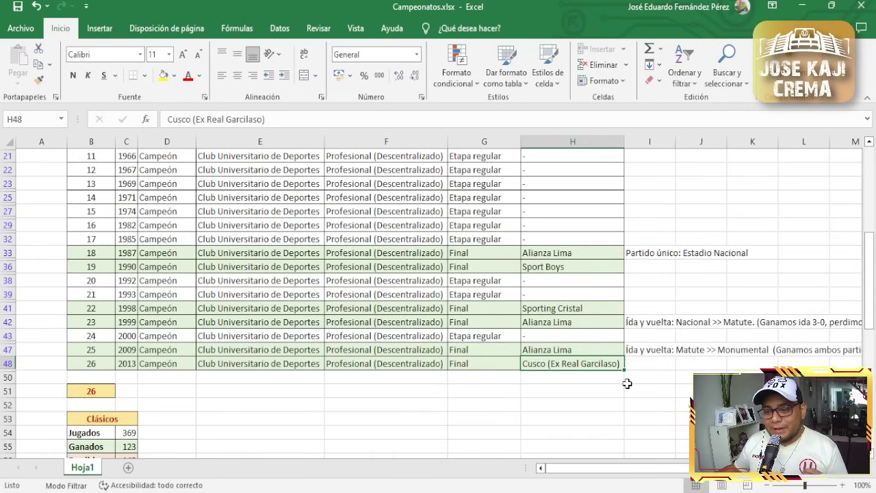
- Inspect the Era del futbol peruano column for the Amateur and Profesional (Lima y Callao) titles
{"action": "scroll", "coordinate": [627, 383], "scroll_direction": "up", "scroll_amount": 5}
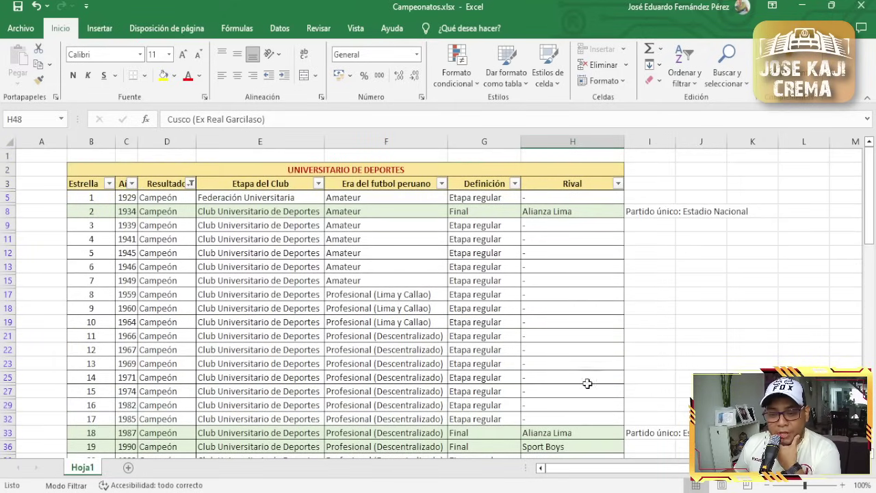
{"action": "scroll", "coordinate": [562, 383], "scroll_direction": "down", "scroll_amount": 5}
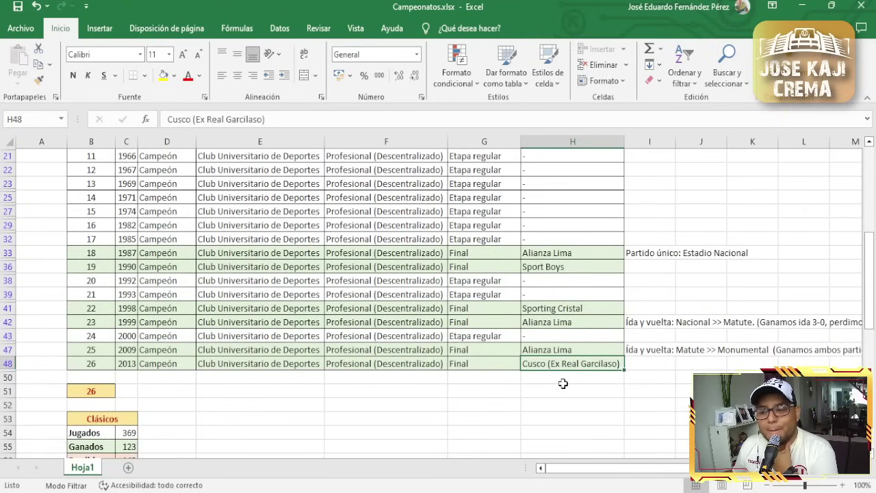
{"action": "scroll", "coordinate": [563, 384], "scroll_direction": "up", "scroll_amount": 5}
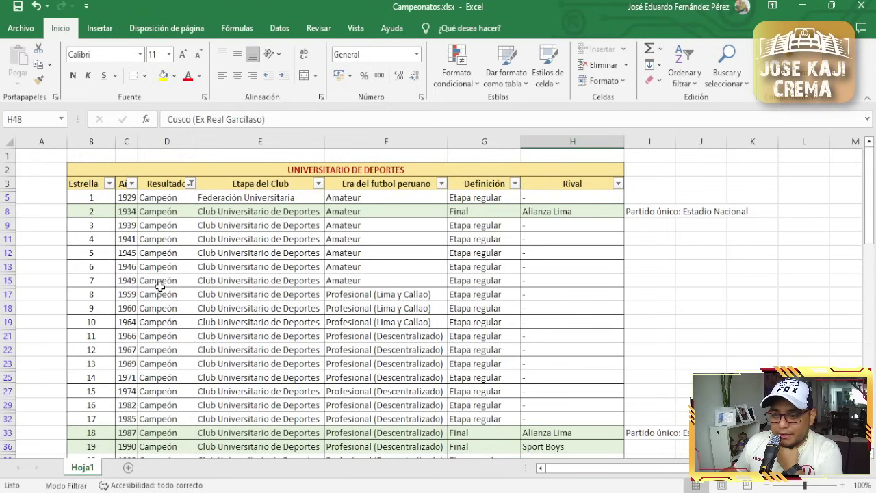
{"action": "left_click_drag", "start_coordinate": [362, 279], "coordinate": [361, 202]}
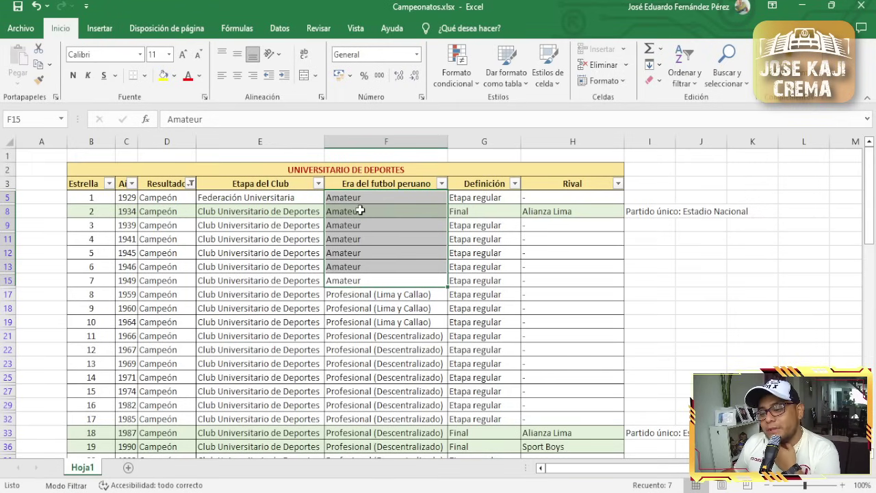
{"action": "left_click", "coordinate": [377, 307]}
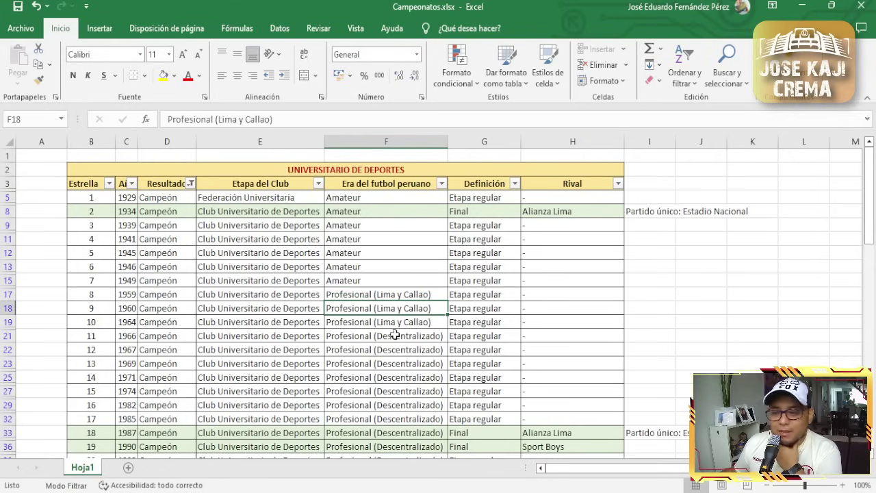
{"action": "left_click_drag", "start_coordinate": [411, 308], "coordinate": [411, 322]}
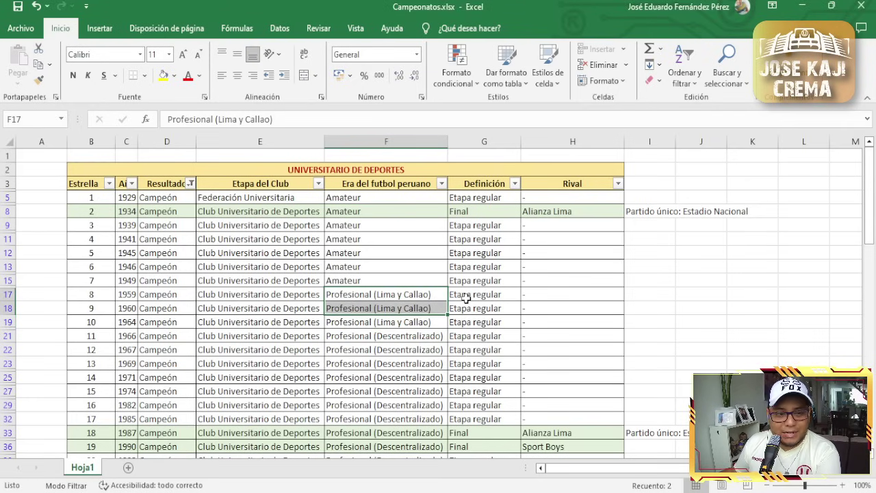
{"action": "left_click", "coordinate": [435, 320]}
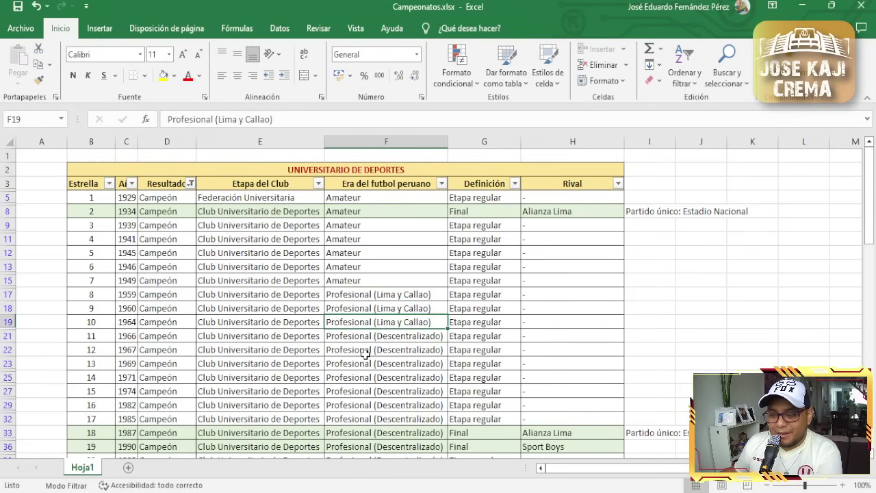
- Look over the full title list and inspect the year and club stage of the first title, 1929
{"action": "scroll", "coordinate": [367, 344], "scroll_direction": "down", "scroll_amount": 5}
{"action": "scroll", "coordinate": [376, 343], "scroll_direction": "up", "scroll_amount": 5}
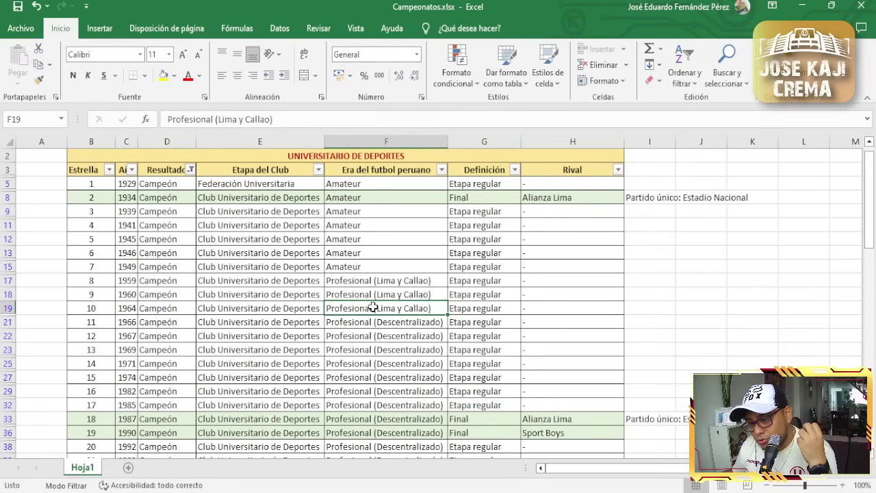
{"action": "left_click", "coordinate": [128, 185]}
{"action": "left_click", "coordinate": [223, 184]}
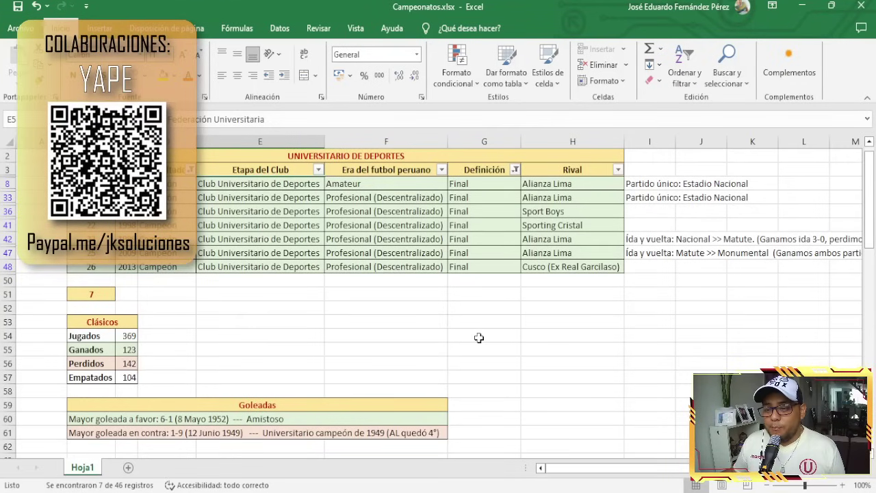
{"action": "left_click", "coordinate": [479, 337]}
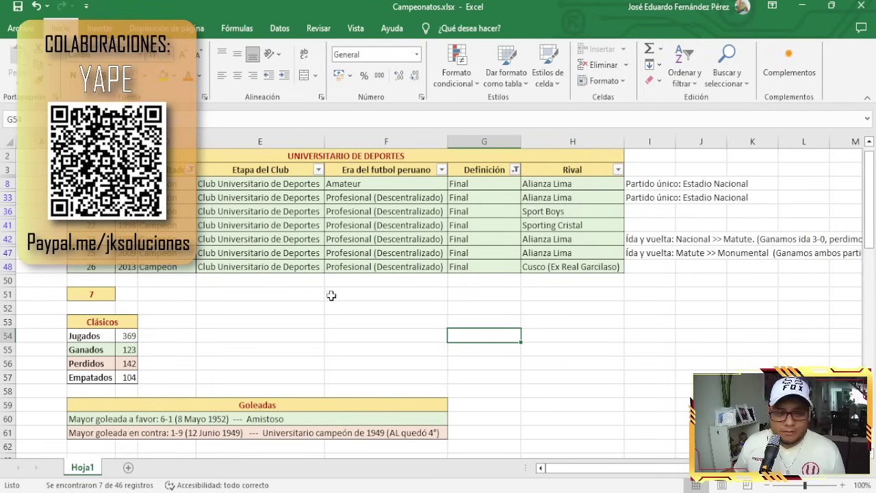
{"action": "scroll", "coordinate": [331, 295], "scroll_direction": "up", "scroll_amount": 1}
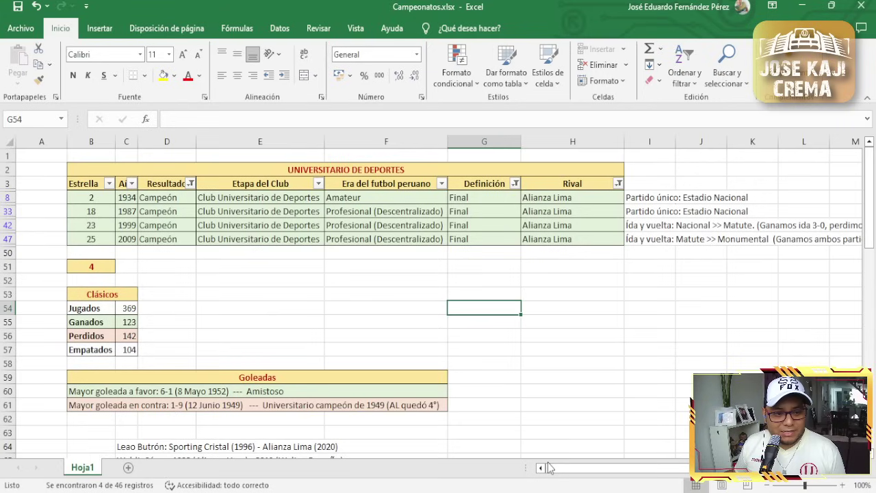
{"action": "left_click", "coordinate": [358, 304]}
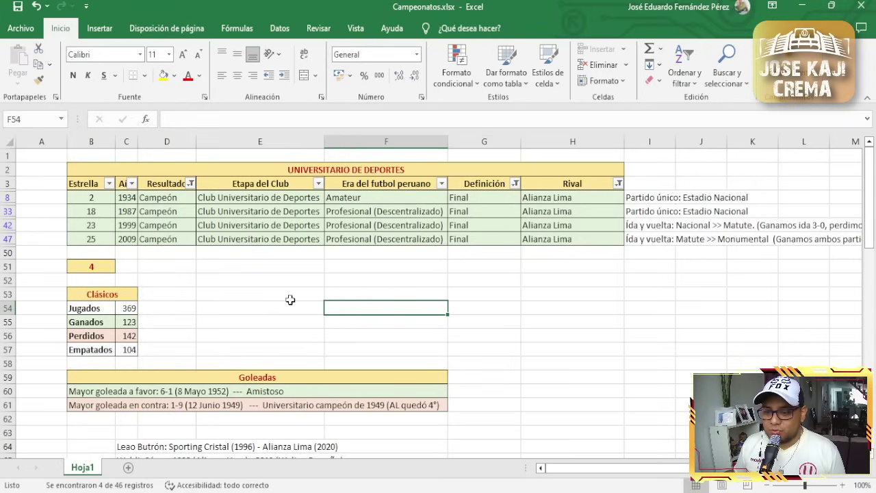